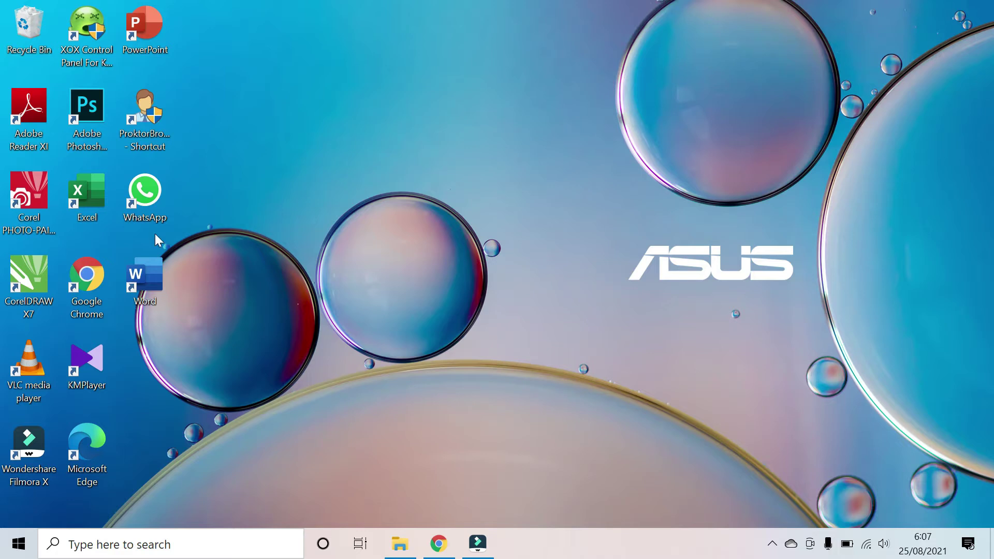
Step: Launch Word twice from its desktop shortcut, closing it again each time
{"action": "double_click", "coordinate": [145, 283]}
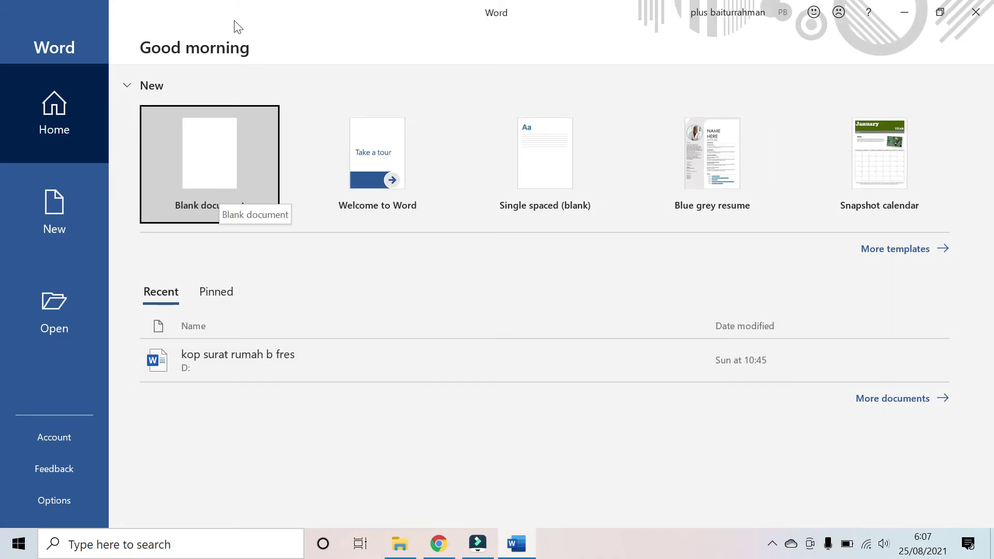
{"action": "left_click", "coordinate": [977, 12]}
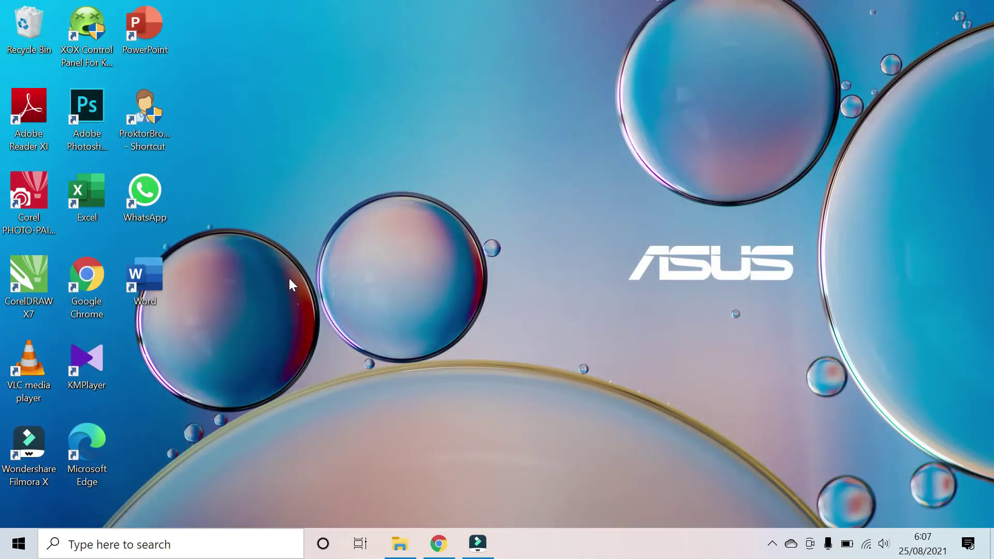
{"action": "right_click", "coordinate": [144, 284]}
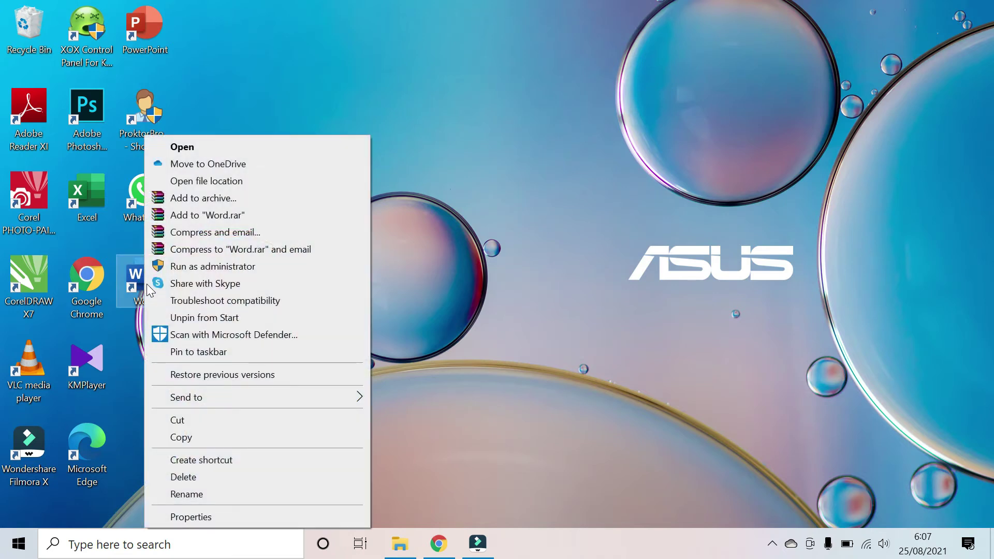
{"action": "left_click", "coordinate": [200, 150]}
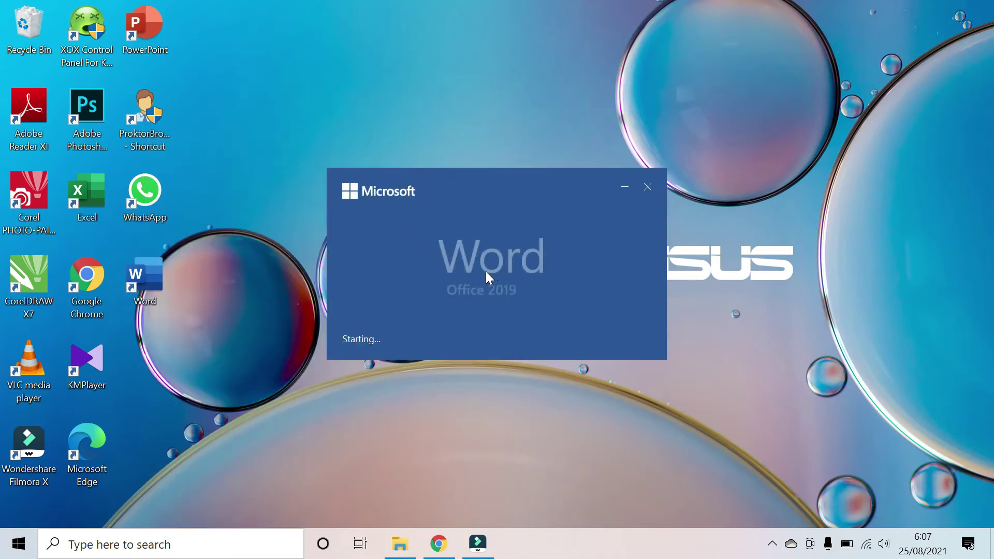
{"action": "left_click", "coordinate": [986, 8]}
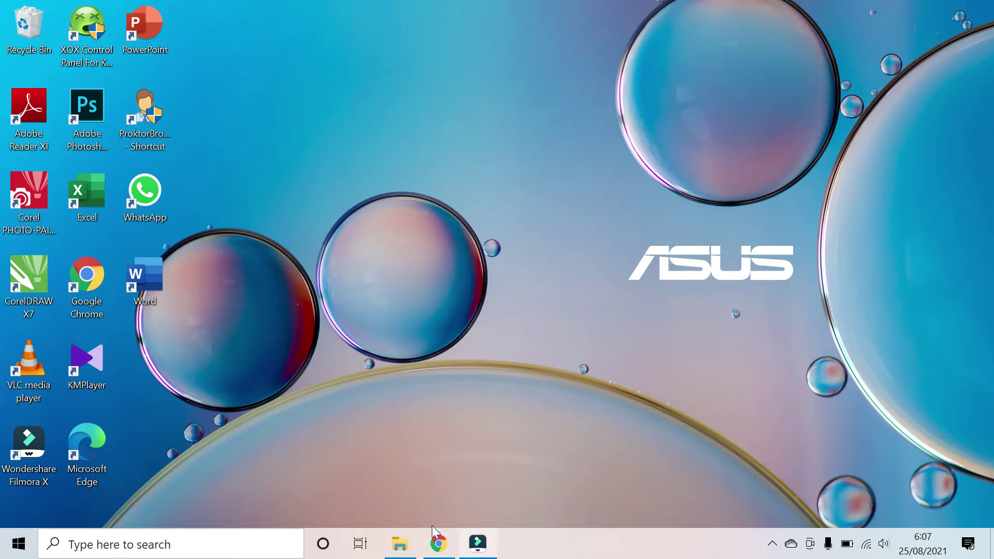
Step: Launch Word from the list of installed apps and create a blank document
{"action": "left_click", "coordinate": [19, 543]}
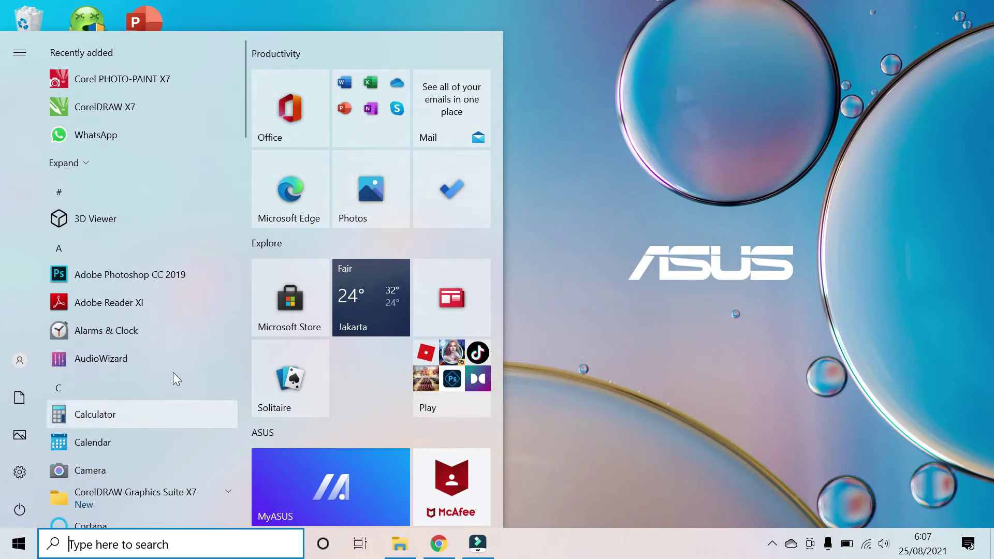
{"action": "scroll", "coordinate": [178, 358], "scroll_direction": "down", "scroll_amount": 10}
{"action": "scroll", "coordinate": [176, 349], "scroll_direction": "down", "scroll_amount": 15}
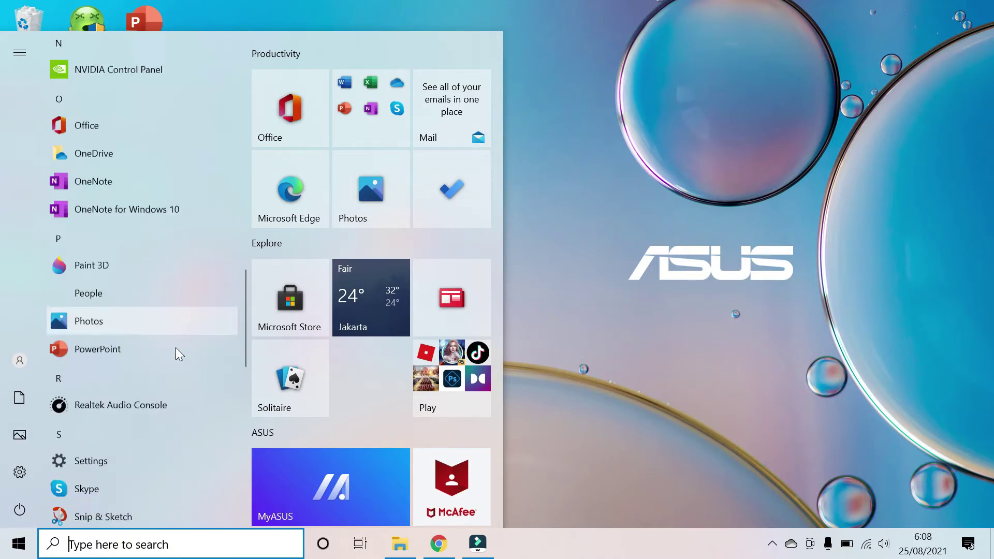
{"action": "scroll", "coordinate": [174, 354], "scroll_direction": "down", "scroll_amount": 12}
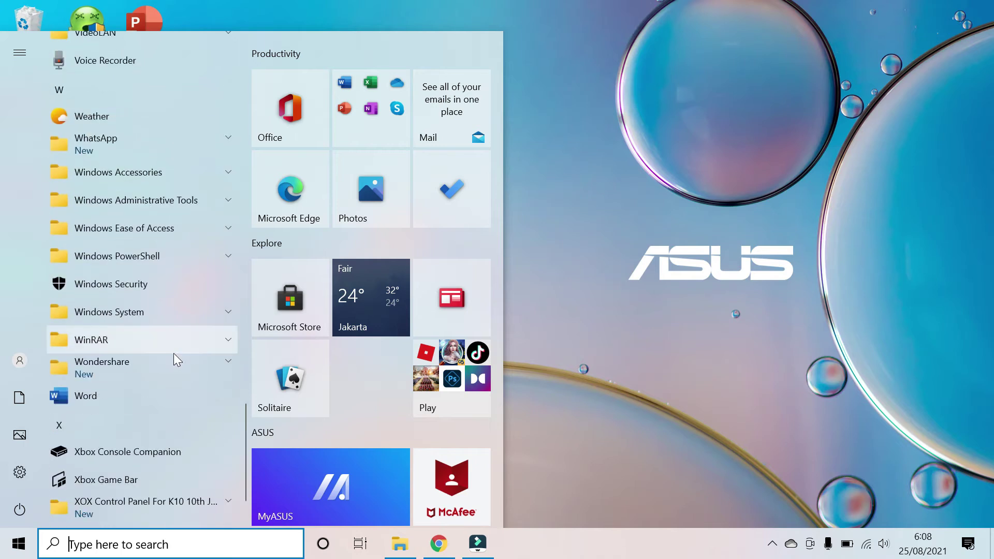
{"action": "left_click", "coordinate": [132, 308]}
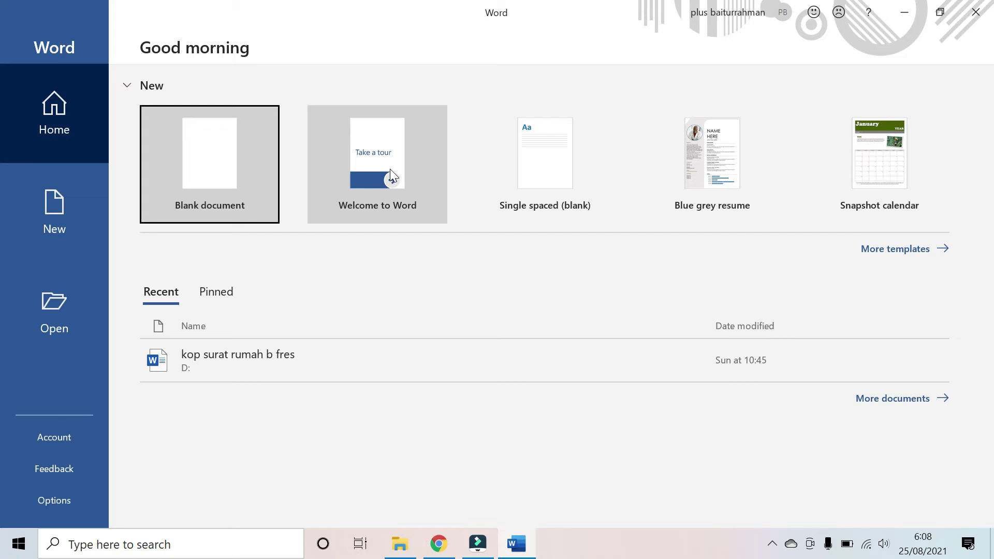
{"action": "left_click", "coordinate": [203, 169]}
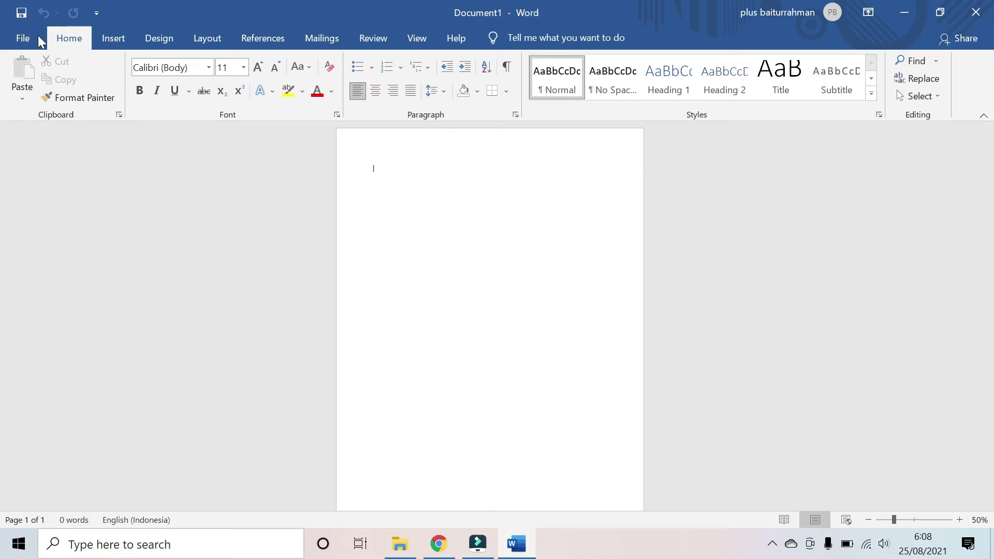
Step: Create a second new document from the Blank document template
{"action": "left_click", "coordinate": [20, 38]}
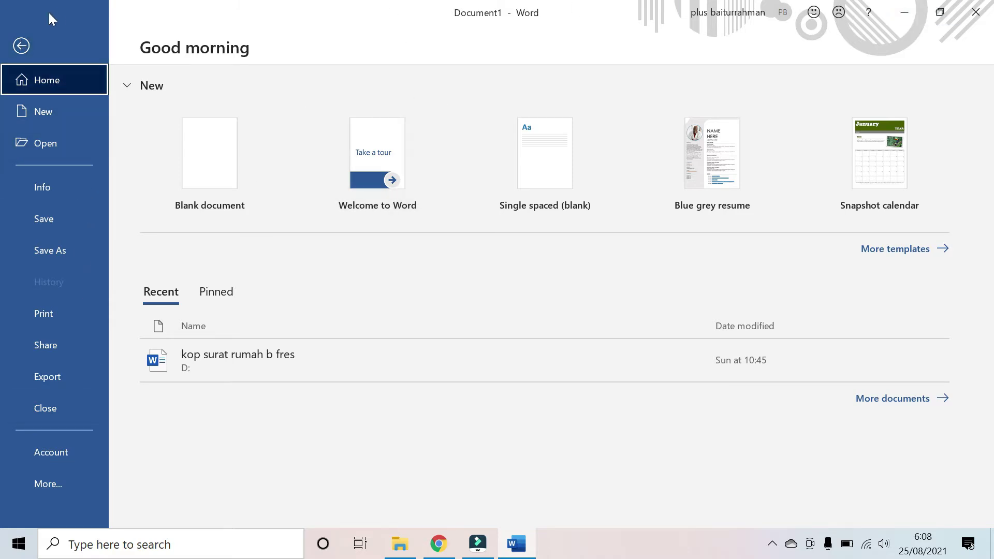
{"action": "left_click", "coordinate": [22, 41]}
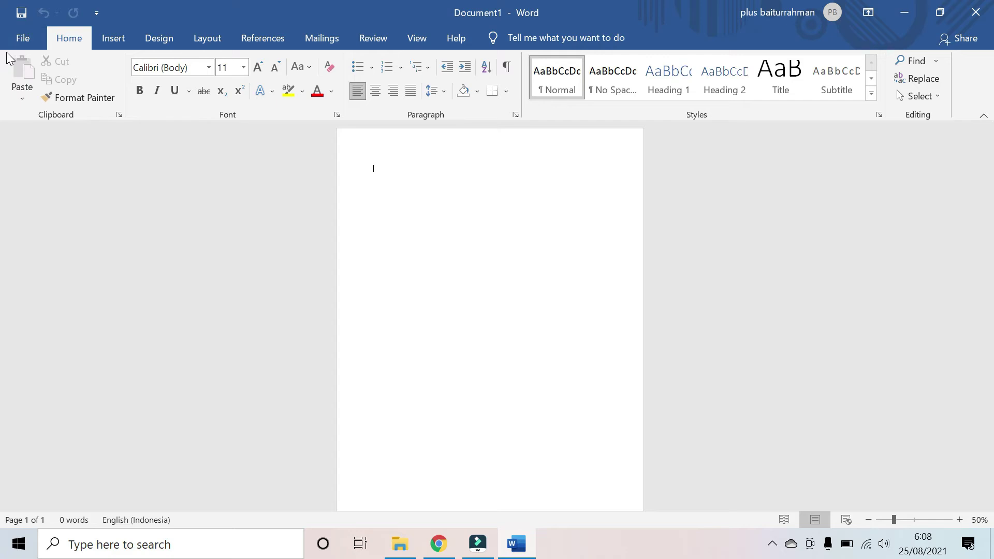
{"action": "left_click", "coordinate": [18, 39]}
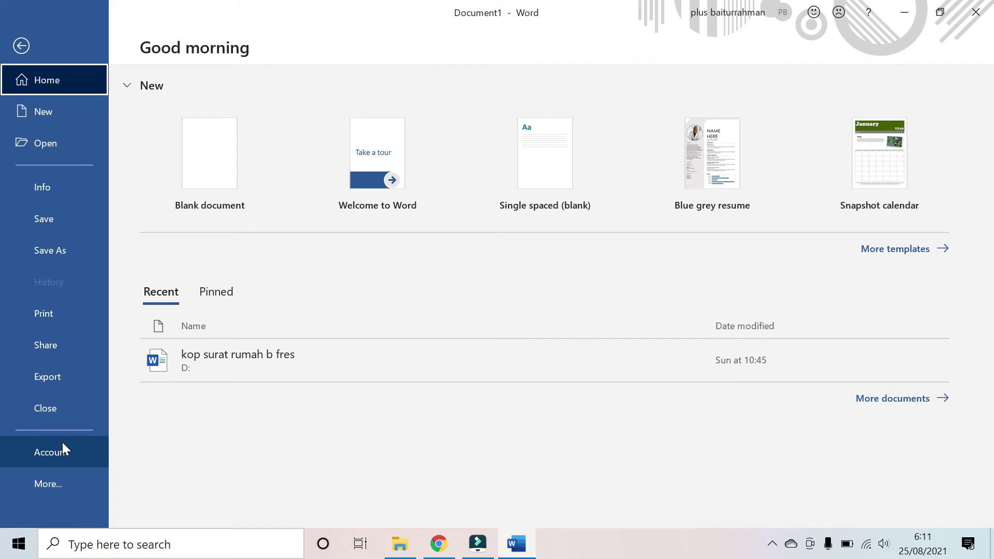
{"action": "left_click", "coordinate": [58, 484]}
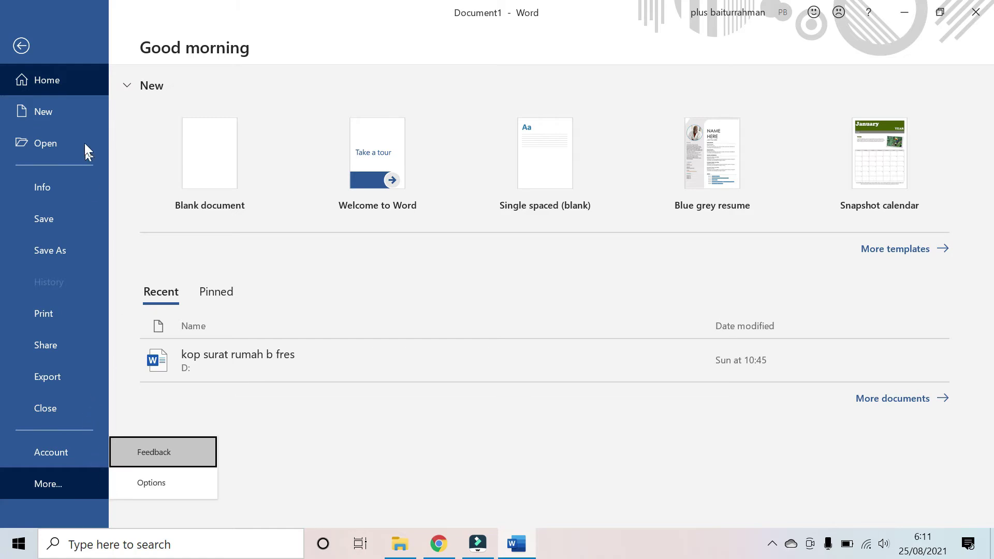
{"action": "left_click", "coordinate": [49, 114]}
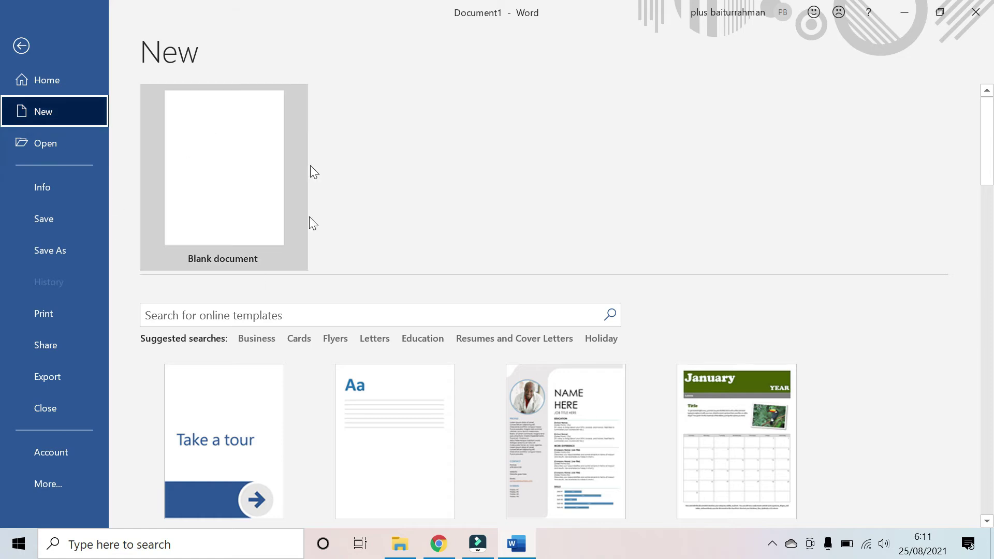
{"action": "left_click", "coordinate": [241, 215]}
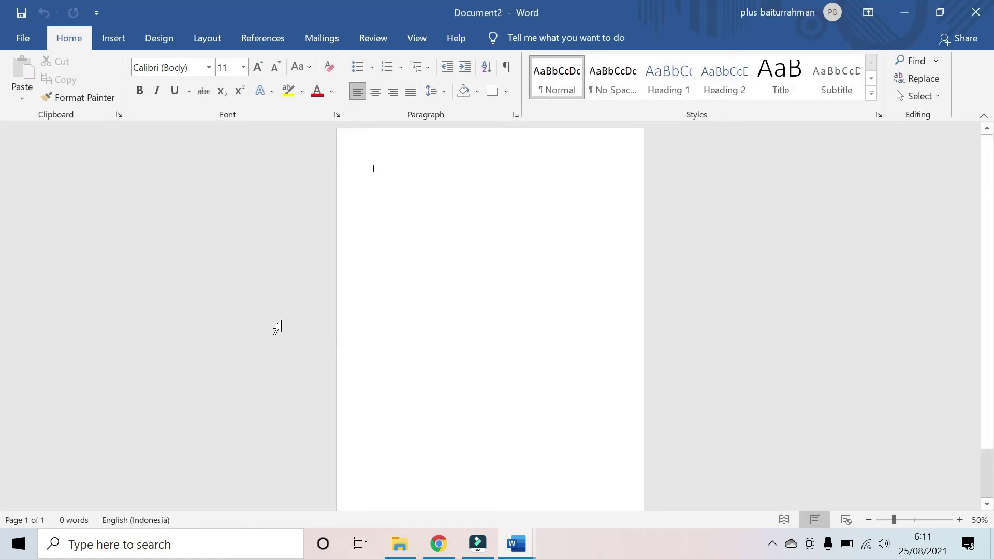
Step: Browse the DATA (D:) drive for a document to open, cancel, and try to open the recent file "kop surat rumah b fres"
{"action": "left_click", "coordinate": [24, 38]}
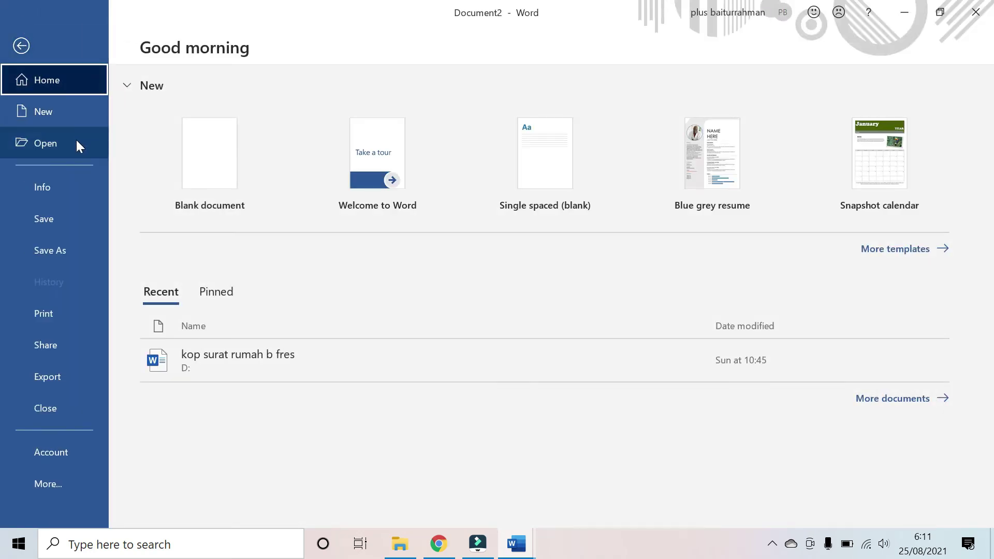
{"action": "left_click", "coordinate": [55, 145]}
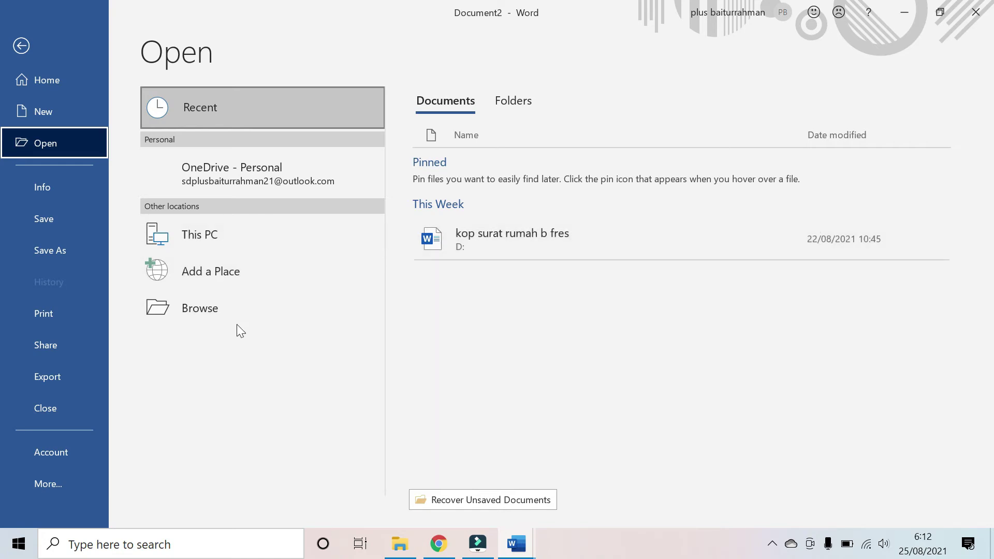
{"action": "left_click", "coordinate": [224, 311]}
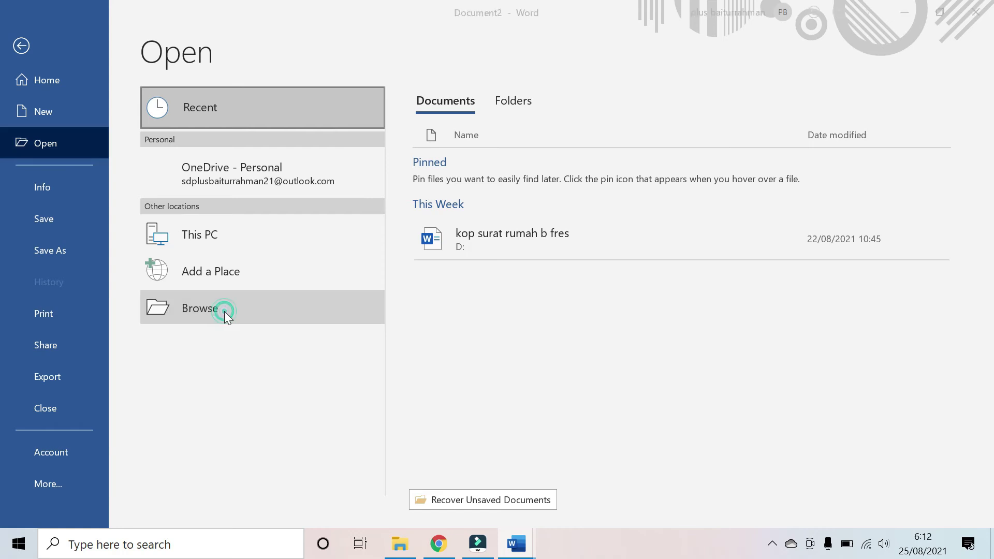
{"action": "left_click_drag", "start_coordinate": [122, 177], "coordinate": [122, 245]}
{"action": "left_click", "coordinate": [78, 264]}
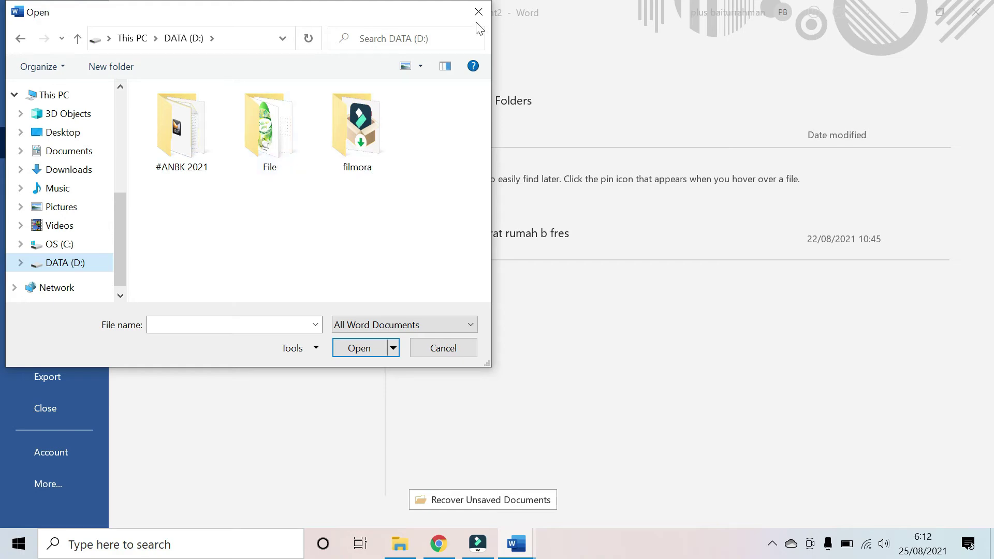
{"action": "left_click", "coordinate": [448, 354]}
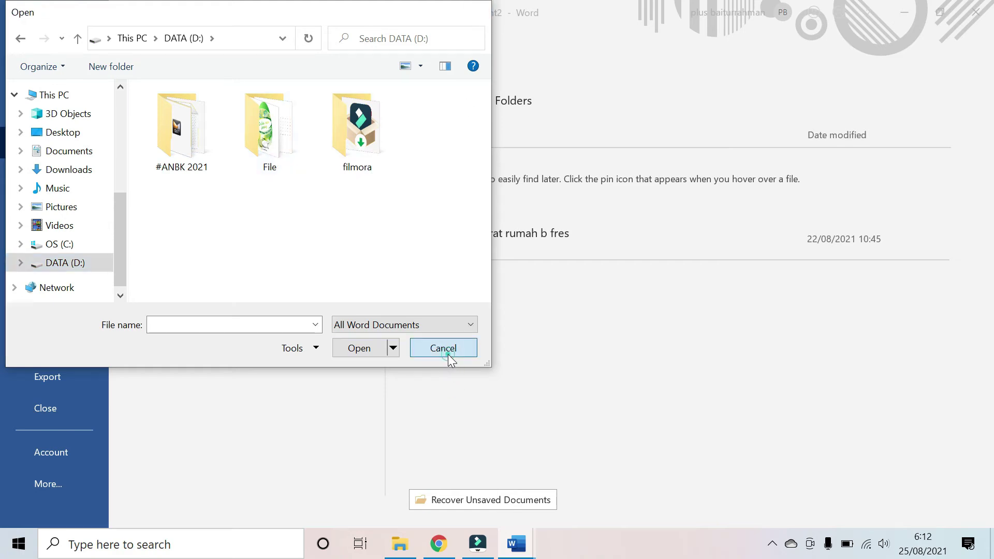
{"action": "left_click", "coordinate": [501, 245]}
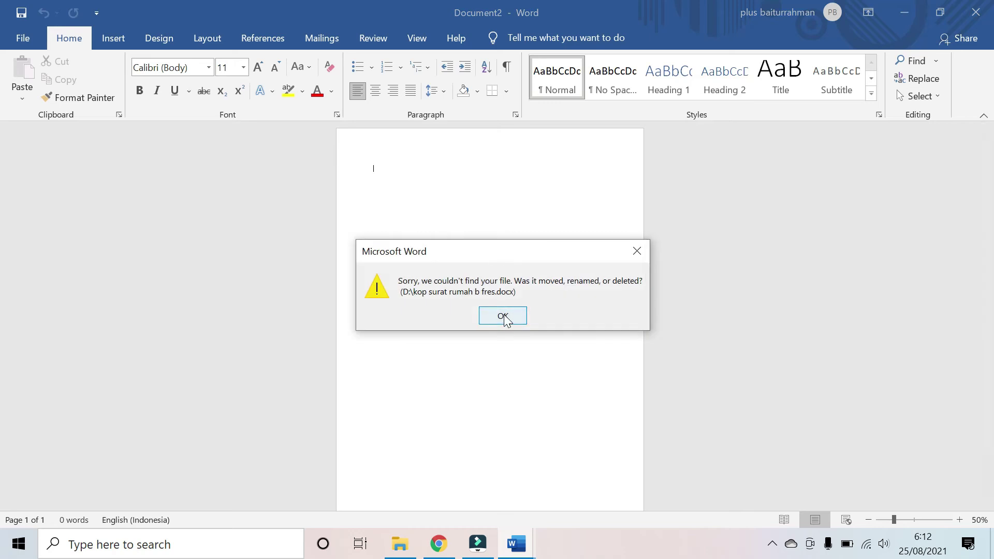
{"action": "left_click", "coordinate": [503, 316]}
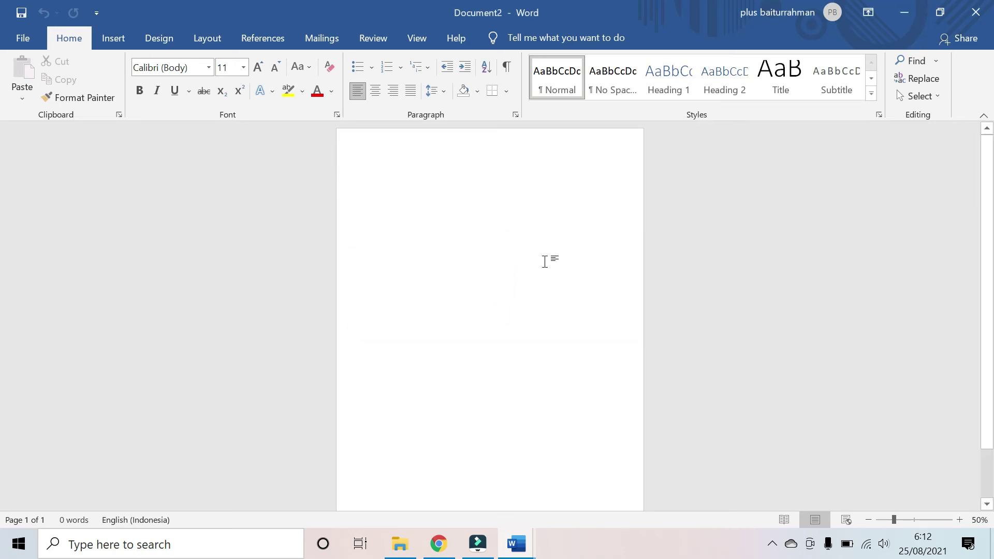
Step: View the Info page with the new document's properties
{"action": "left_click", "coordinate": [19, 38]}
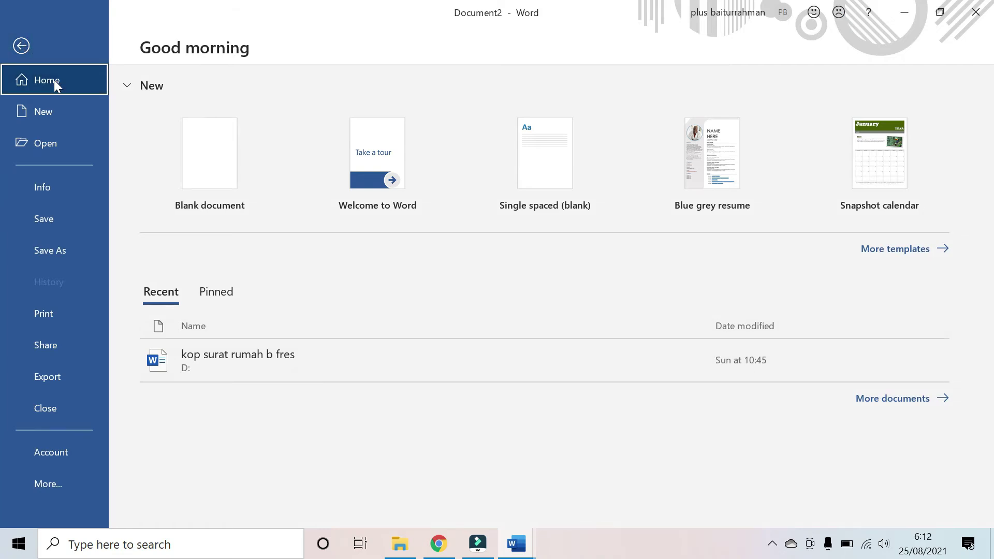
{"action": "left_click", "coordinate": [75, 191]}
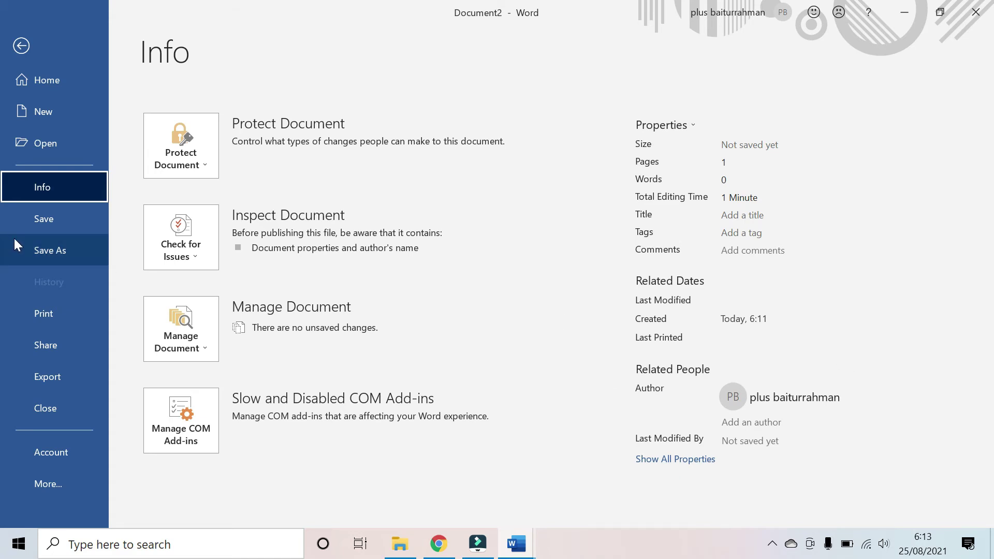
Step: Start saving the document as "sdgfgdh" on the DATA (D:) drive, cancel, and return to the Save As page
{"action": "left_click", "coordinate": [37, 231]}
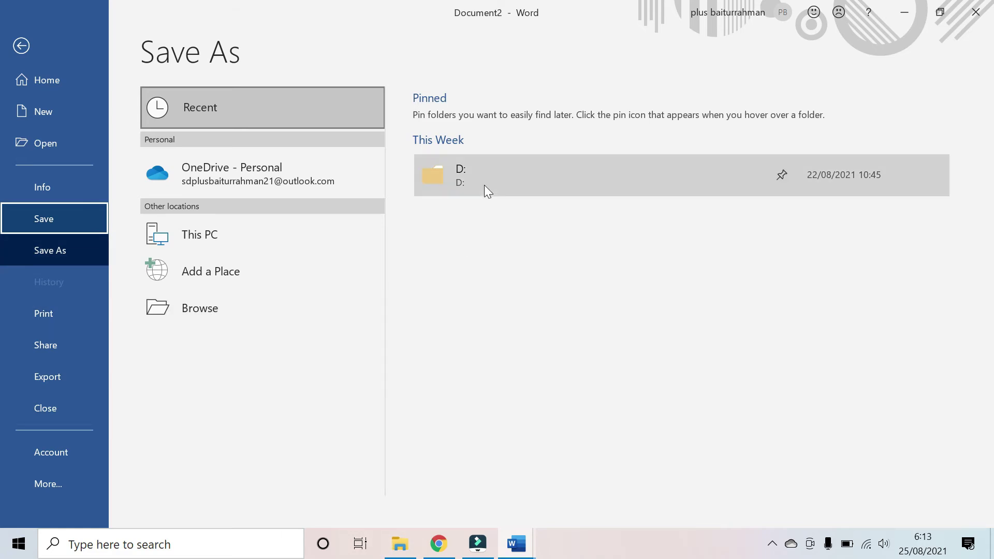
{"action": "left_click", "coordinate": [212, 309]}
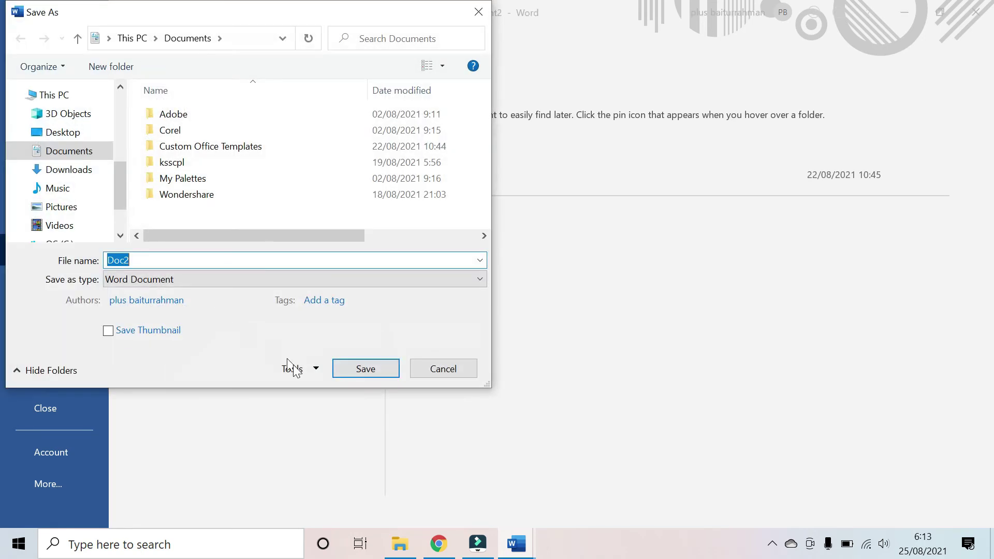
{"action": "left_click_drag", "start_coordinate": [124, 197], "coordinate": [125, 232]}
{"action": "left_click", "coordinate": [74, 205]}
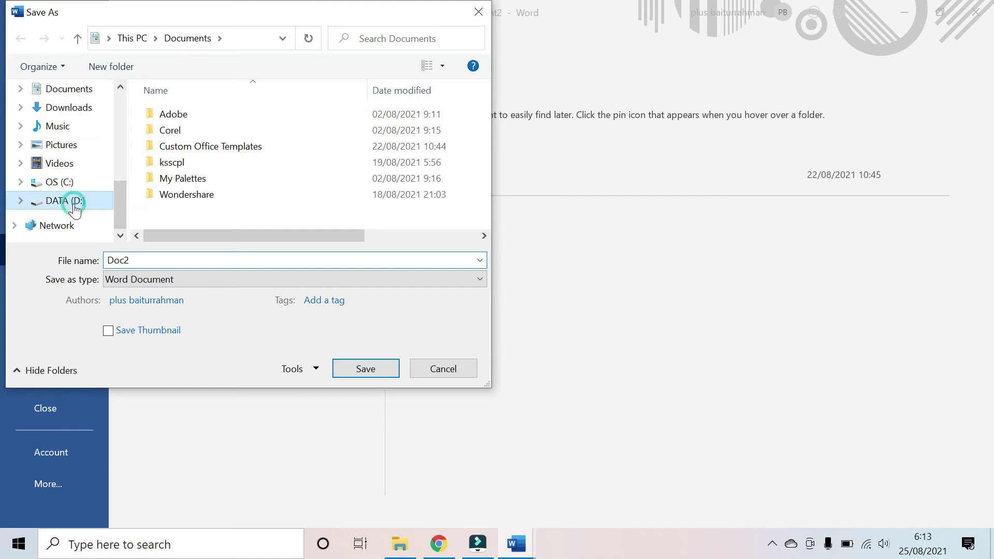
{"action": "type", "text": "sdgfgdh"}
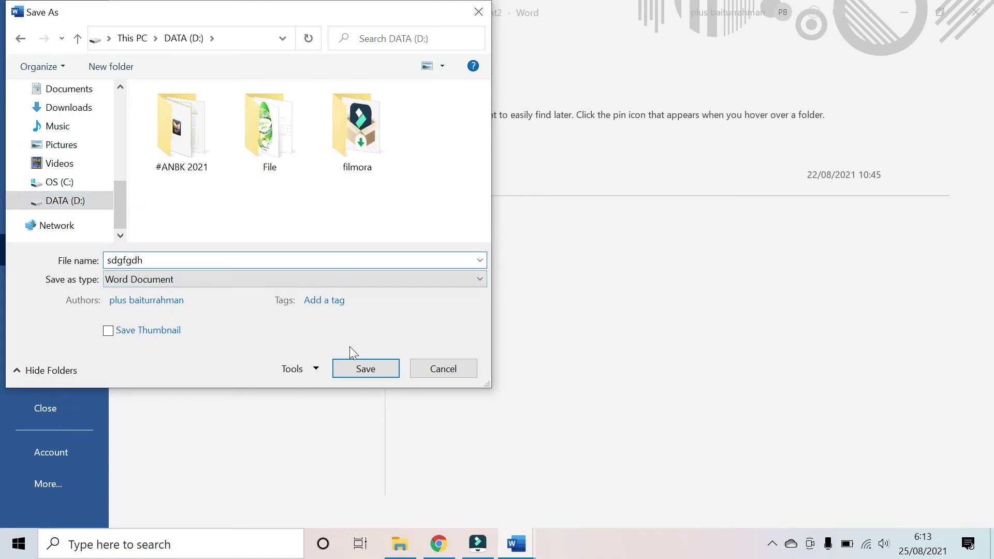
{"action": "left_click", "coordinate": [454, 368]}
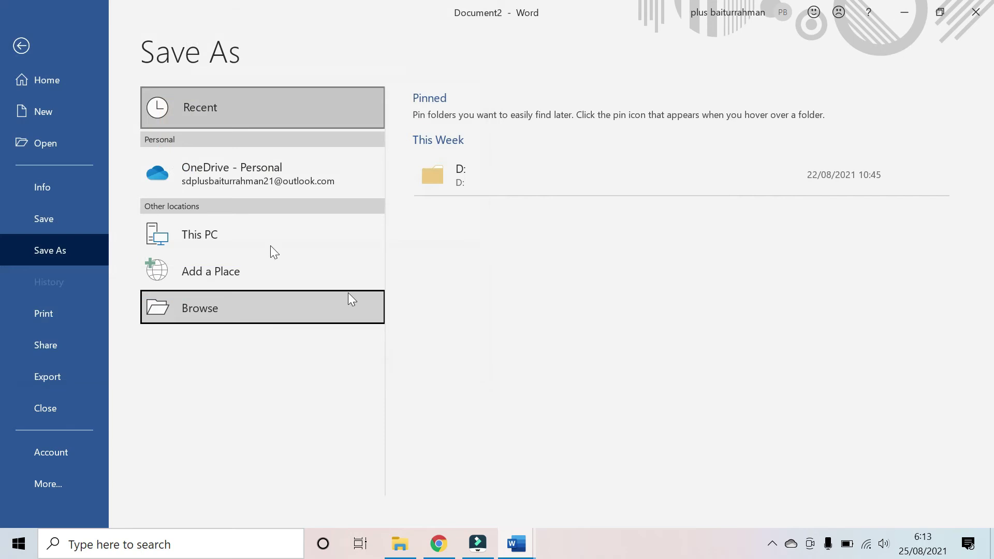
{"action": "left_click", "coordinate": [55, 219]}
{"action": "left_click", "coordinate": [62, 253]}
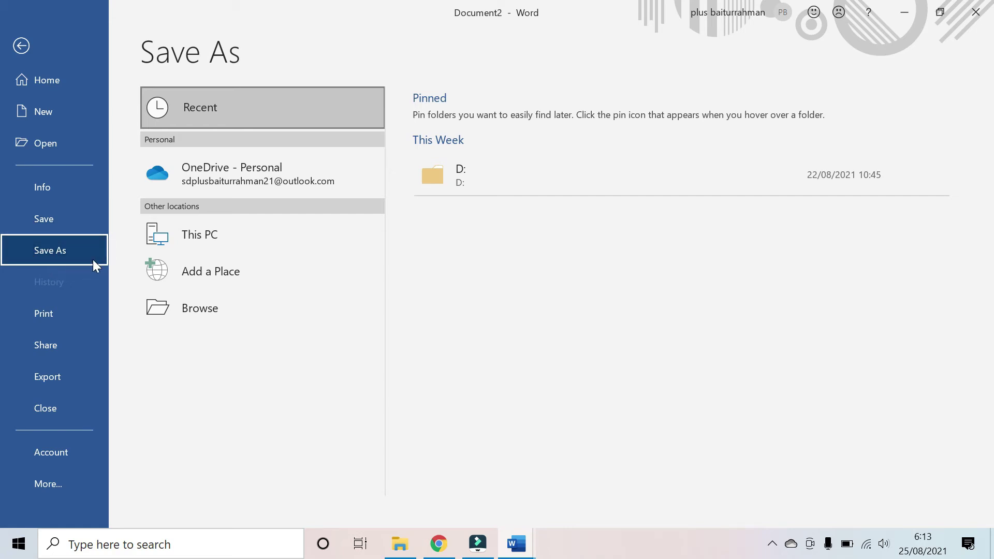
Step: View the print settings with the list of available printers, and the document's sharing options
{"action": "left_click", "coordinate": [42, 309]}
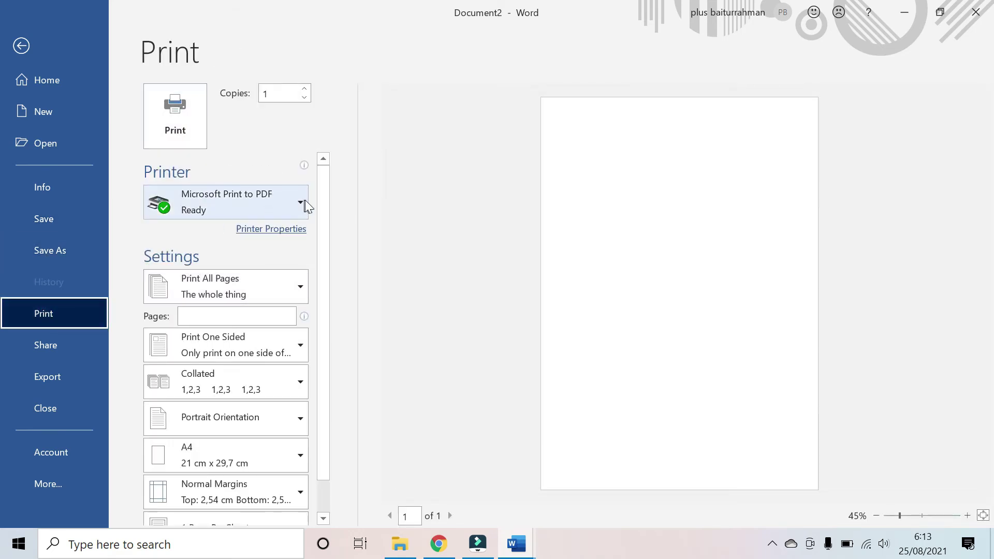
{"action": "left_click", "coordinate": [306, 202]}
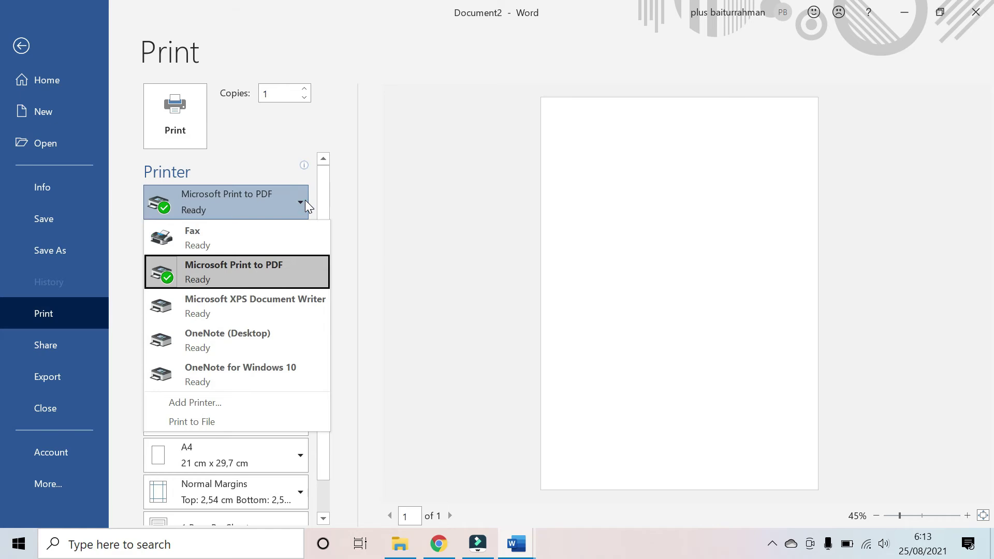
{"action": "left_click", "coordinate": [305, 202]}
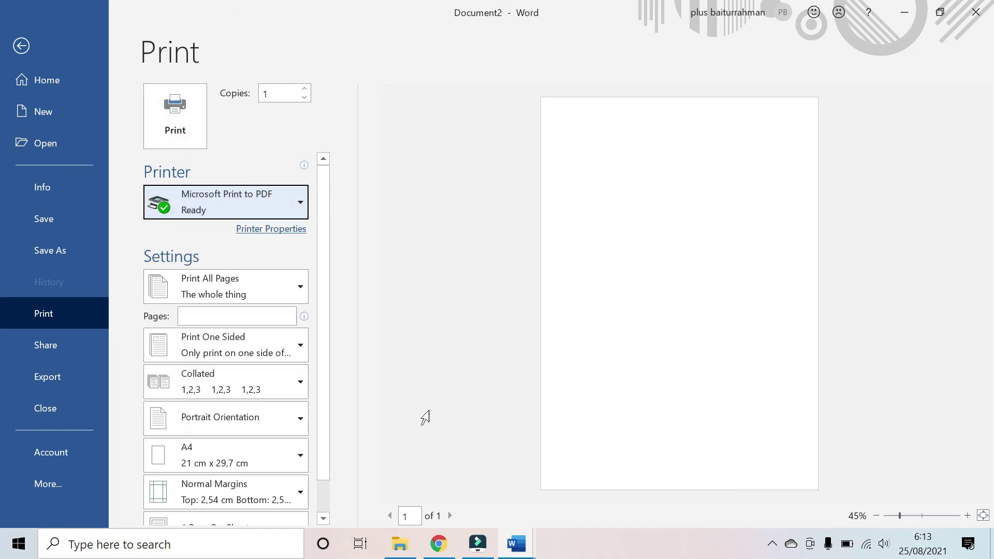
{"action": "left_click", "coordinate": [40, 352]}
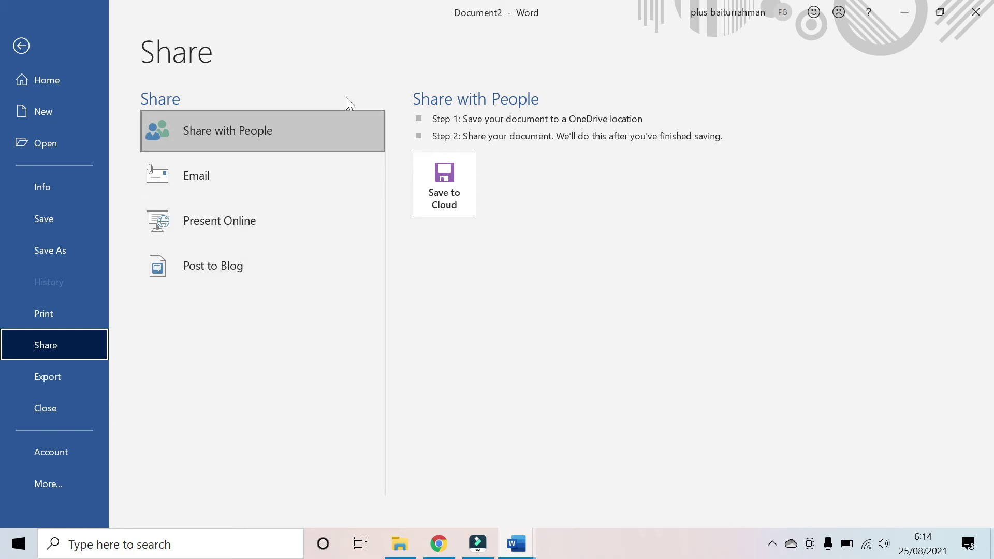
Step: View the document's export options and close the second blank document
{"action": "left_click", "coordinate": [64, 377]}
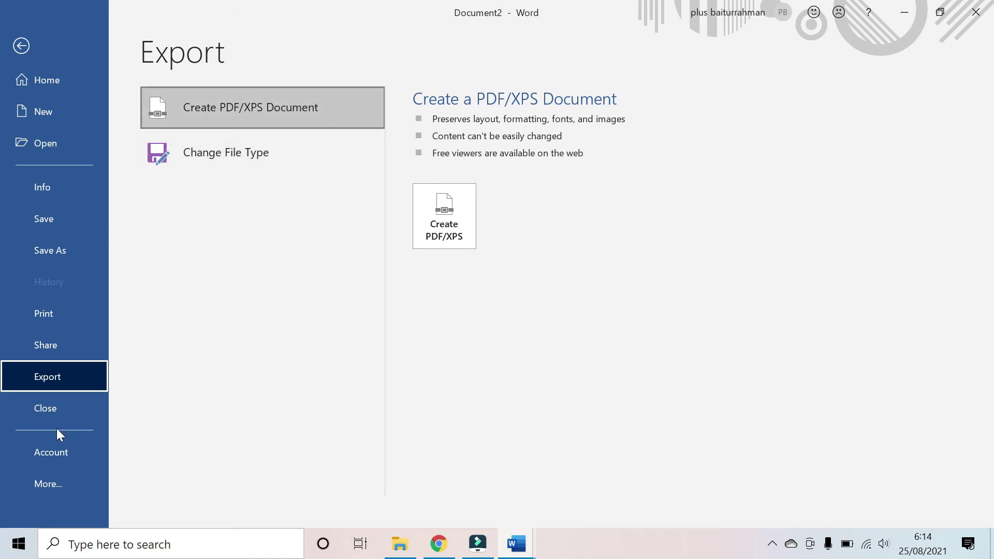
{"action": "left_click", "coordinate": [36, 408]}
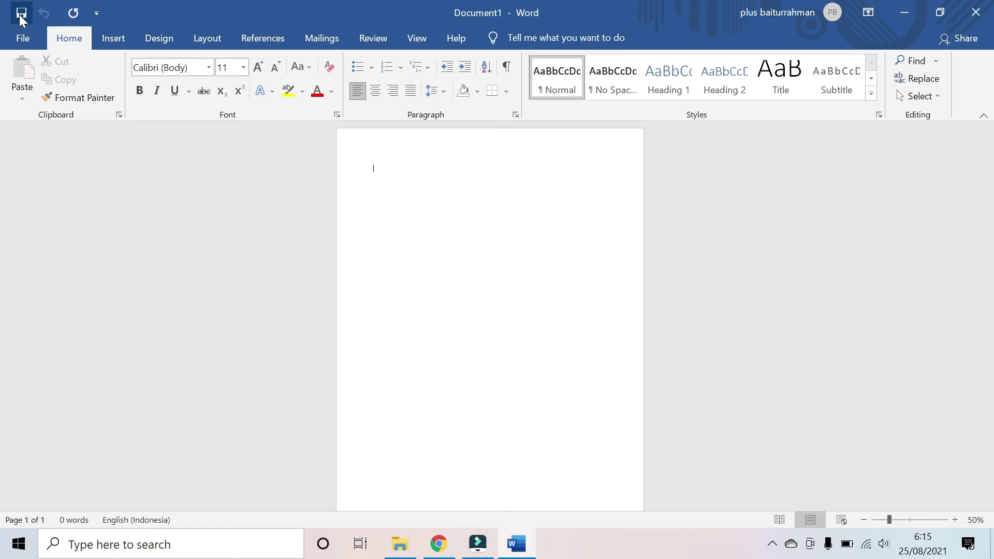
Step: Add the New and Open commands to the Quick Access Toolbar
{"action": "left_click", "coordinate": [97, 12]}
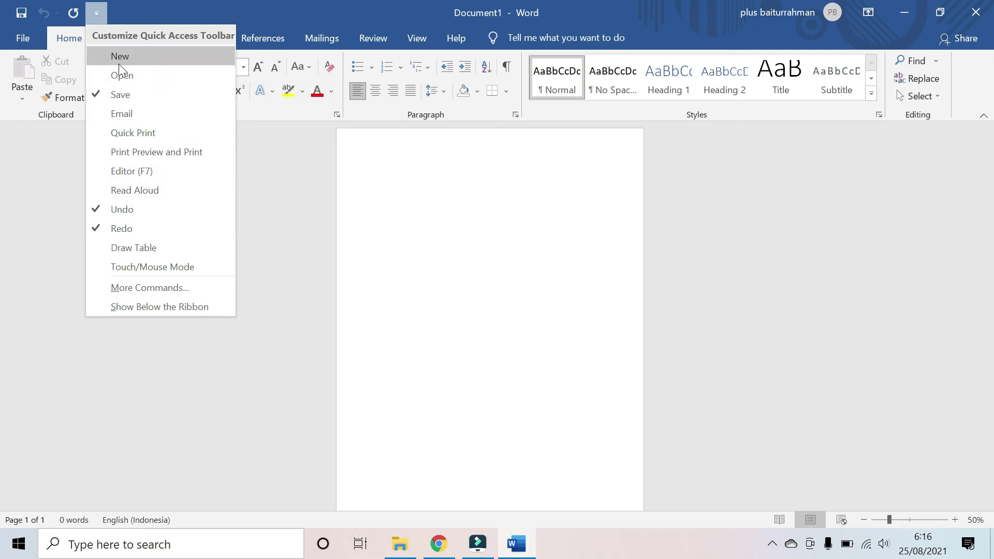
{"action": "left_click", "coordinate": [94, 55]}
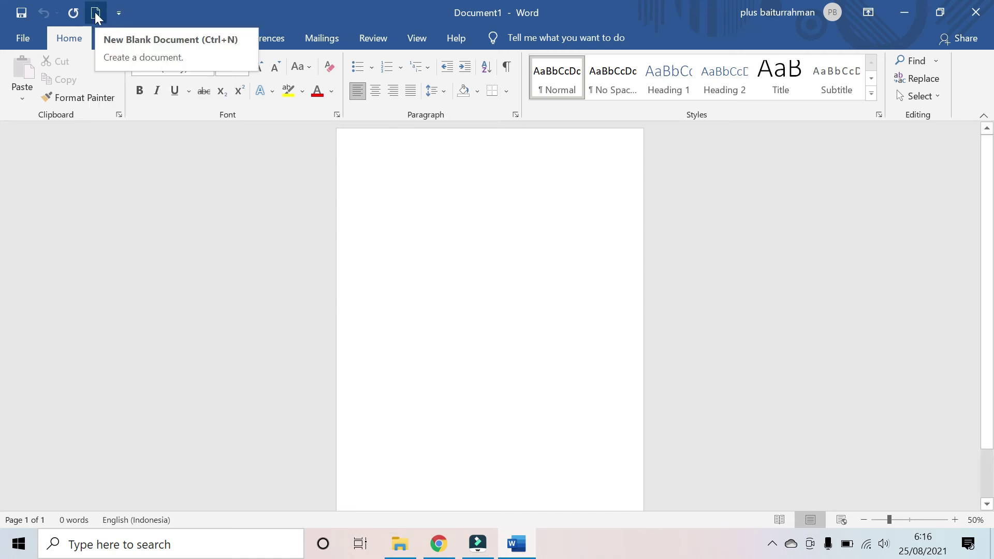
{"action": "left_click", "coordinate": [121, 11]}
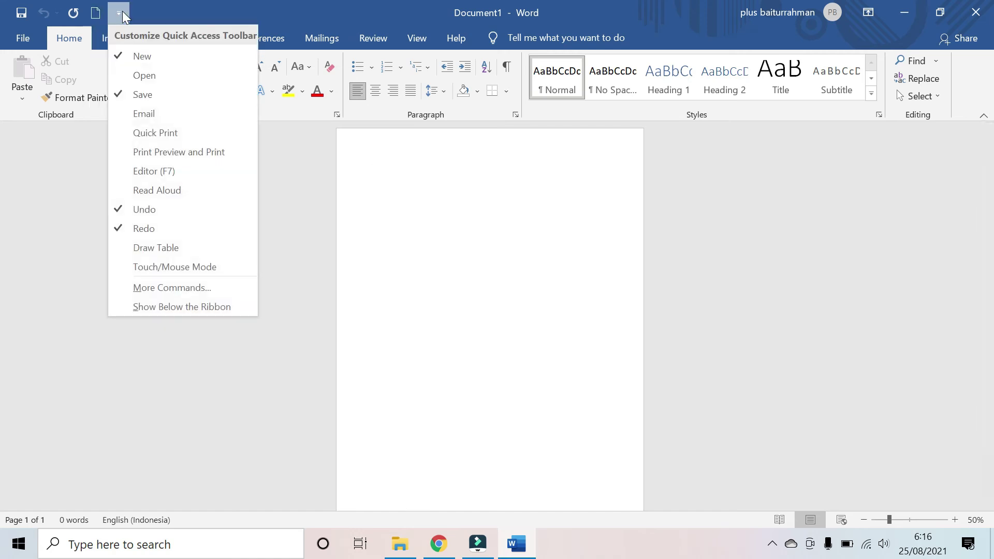
{"action": "left_click", "coordinate": [121, 76]}
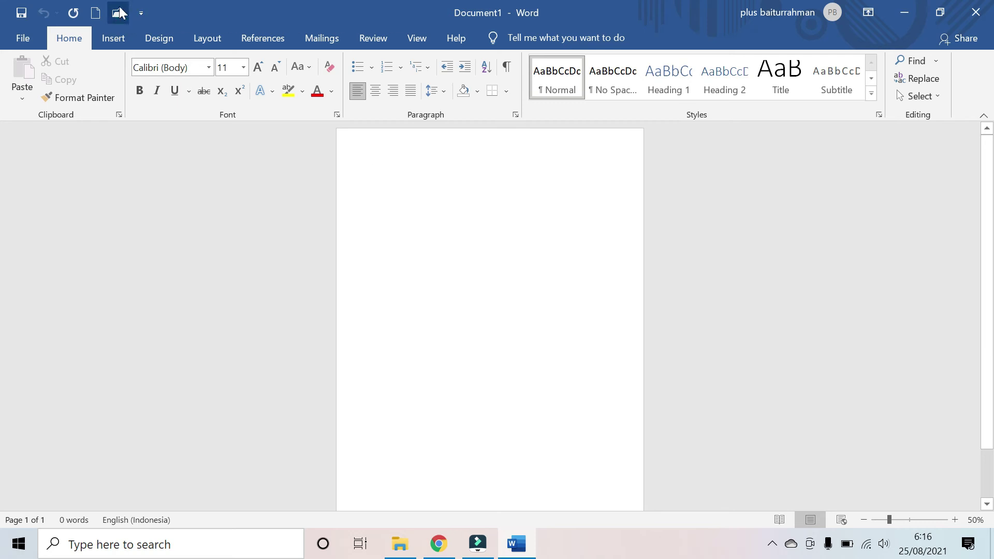
Step: Remove the New and Open commands from the Quick Access Toolbar
{"action": "left_click", "coordinate": [140, 12]}
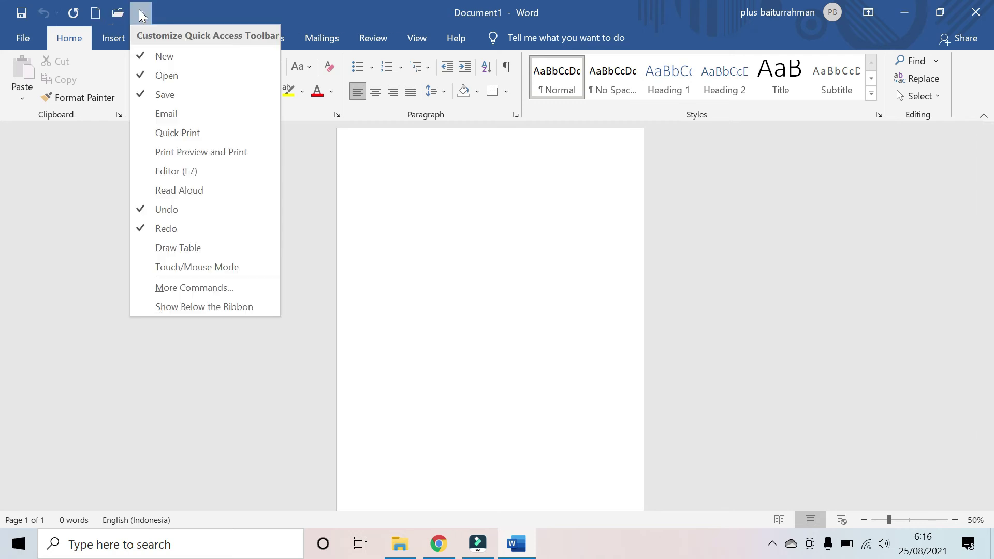
{"action": "left_click", "coordinate": [144, 56]}
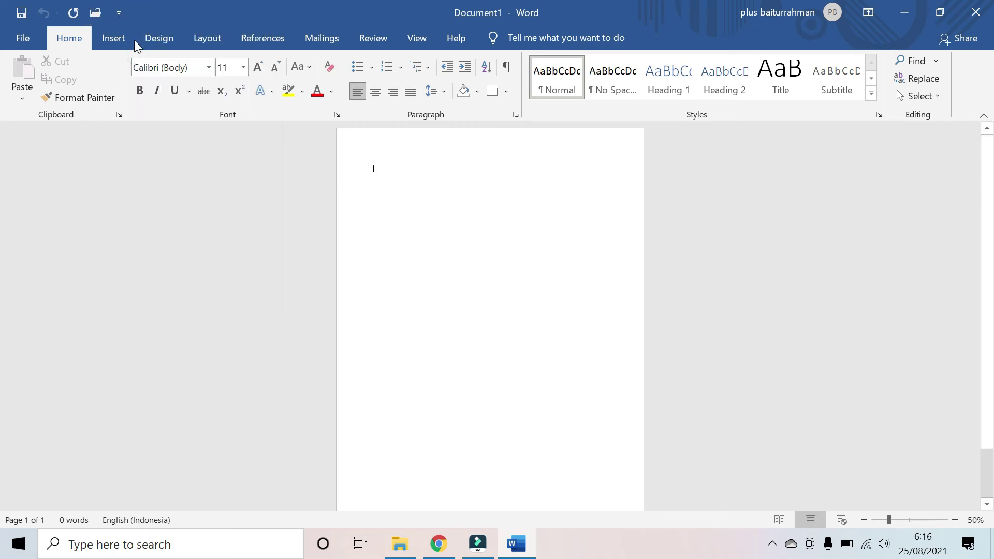
{"action": "left_click", "coordinate": [119, 11]}
{"action": "left_click", "coordinate": [123, 73]}
Step: Remove the Save command from the Quick Access Toolbar, add it back, and look over the other available commands
{"action": "left_click", "coordinate": [97, 12]}
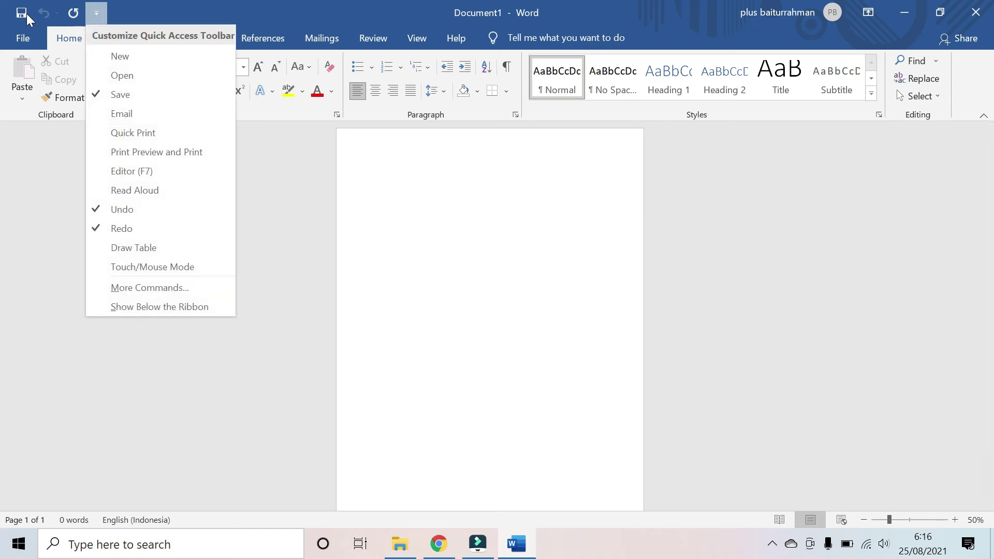
{"action": "left_click", "coordinate": [123, 96]}
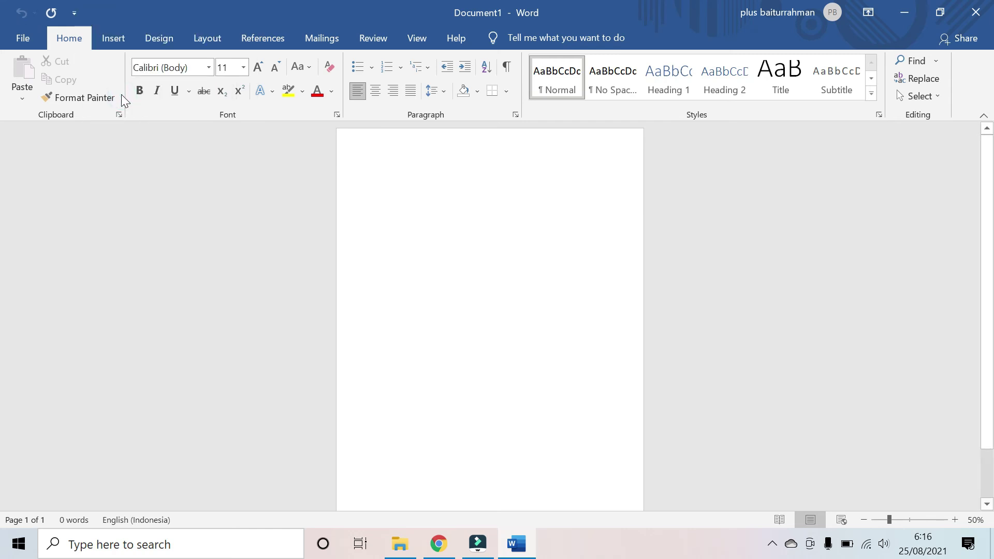
{"action": "left_click", "coordinate": [78, 13]}
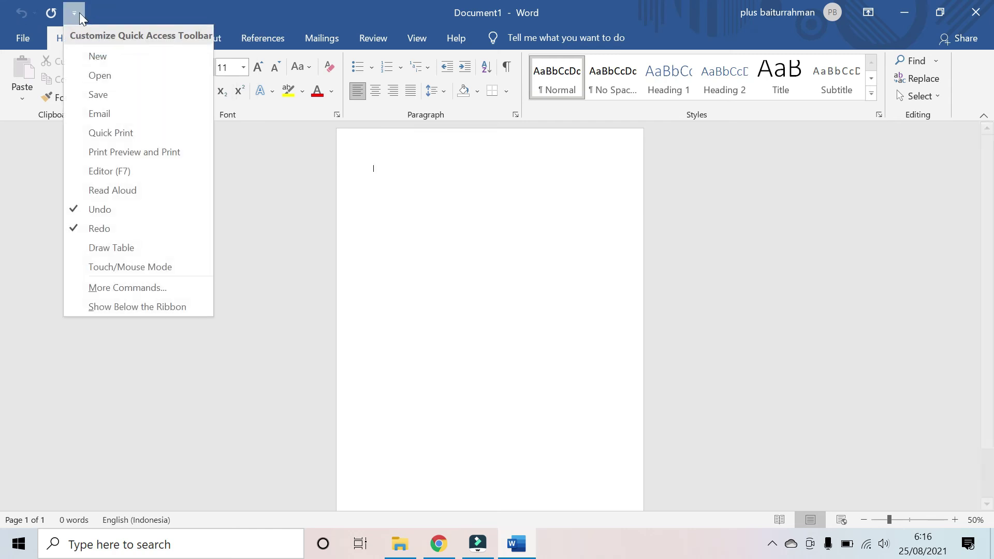
{"action": "left_click", "coordinate": [76, 96]}
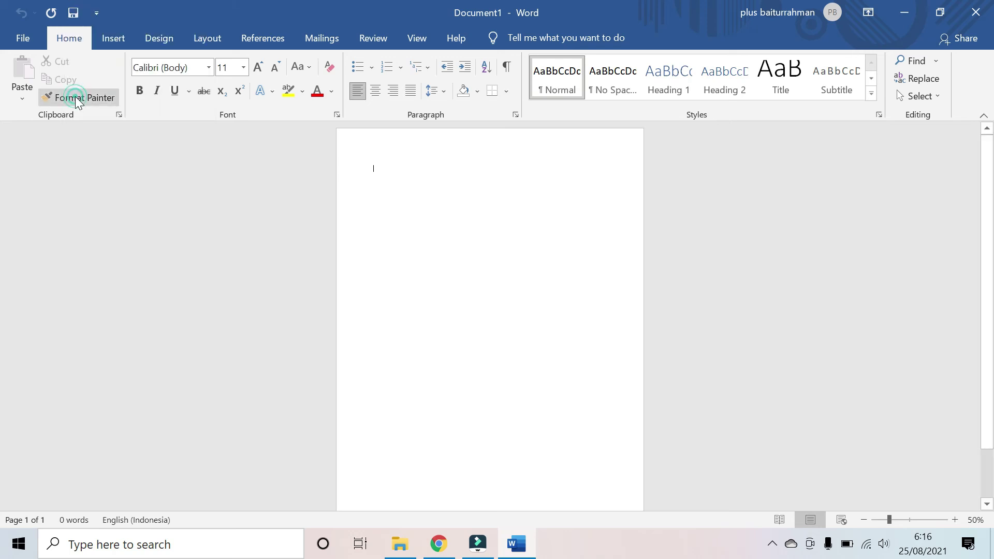
{"action": "left_click", "coordinate": [97, 15]}
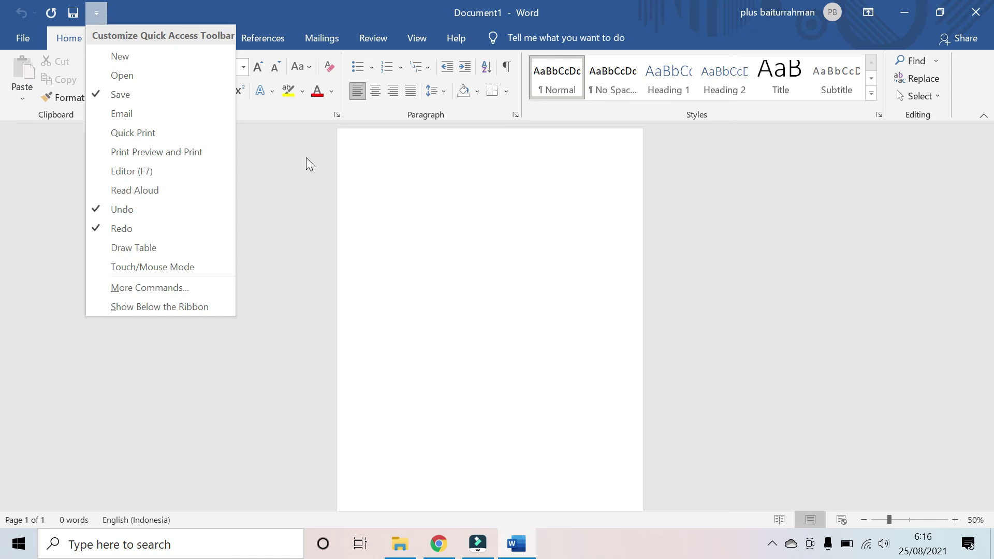
{"action": "left_click", "coordinate": [304, 208]}
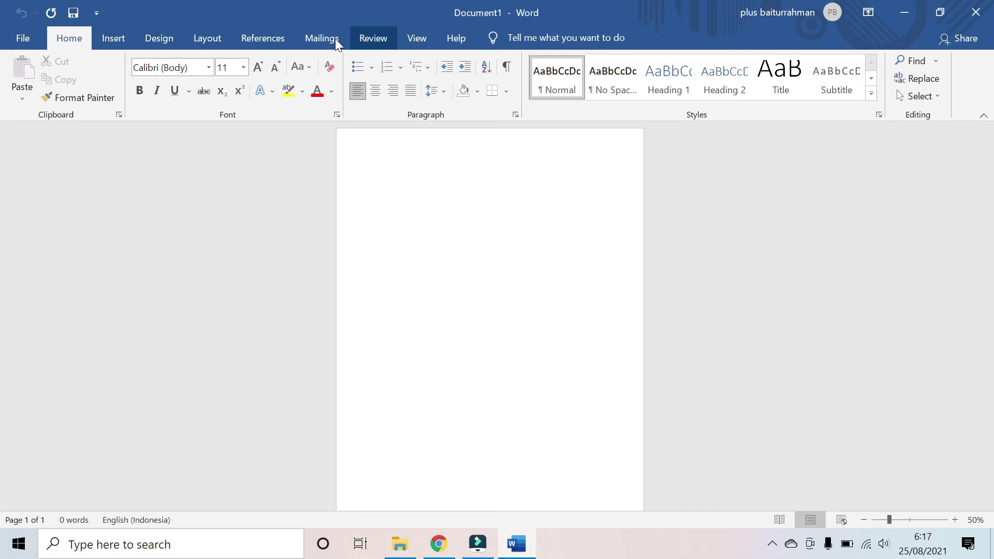
Step: Look over the File page and the Insert commands, and return to the list of Quick Access Toolbar commands
{"action": "left_click", "coordinate": [30, 40]}
{"action": "left_click", "coordinate": [20, 46]}
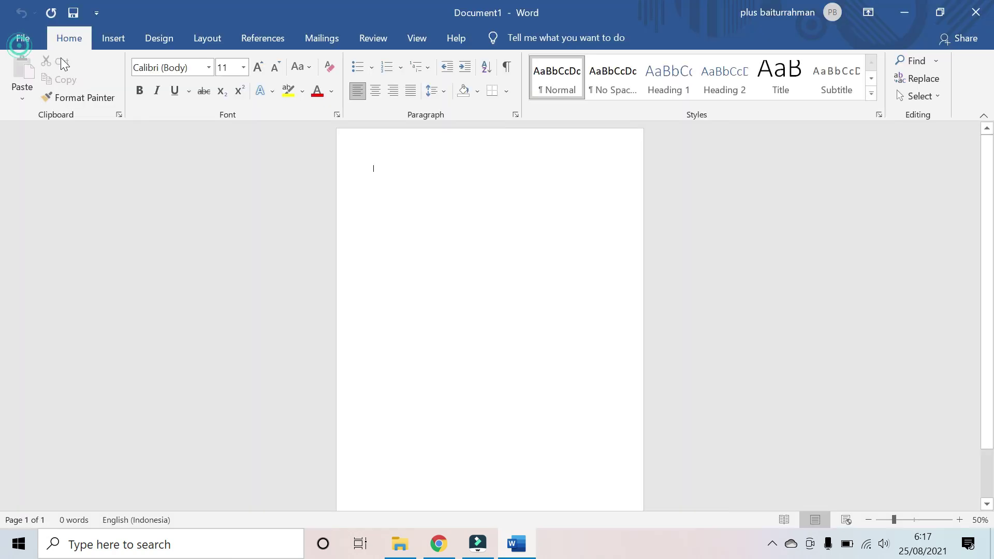
{"action": "left_click", "coordinate": [118, 37]}
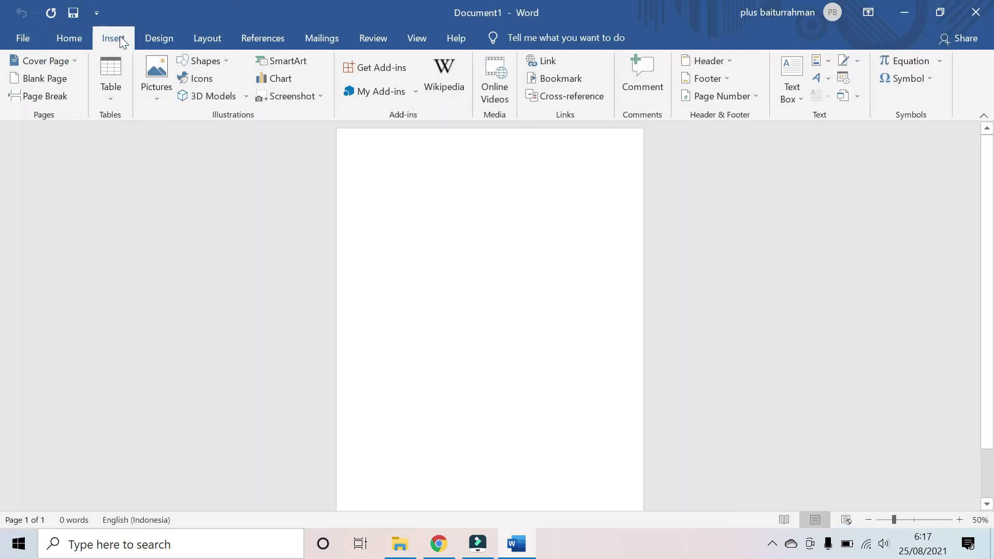
{"action": "left_click", "coordinate": [62, 41]}
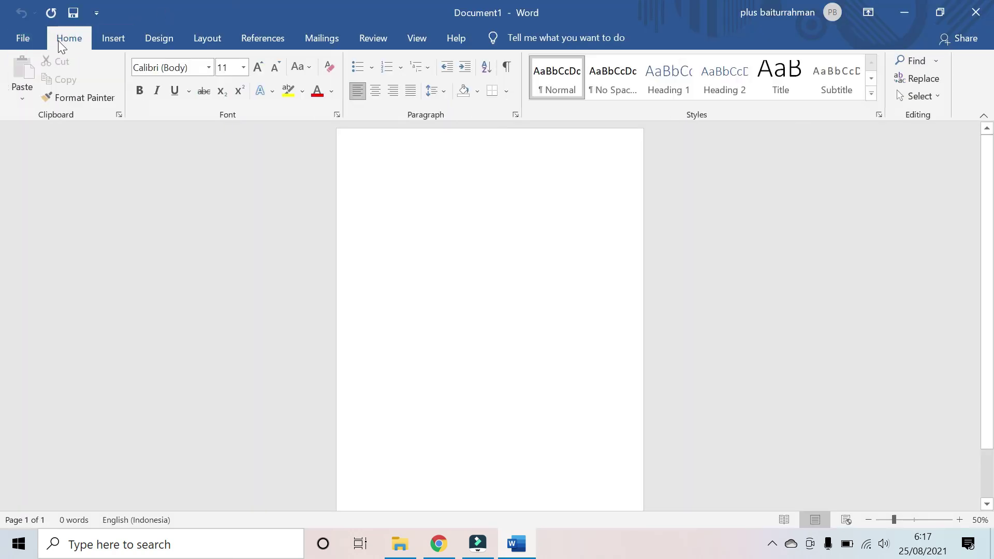
{"action": "left_click", "coordinate": [104, 12]}
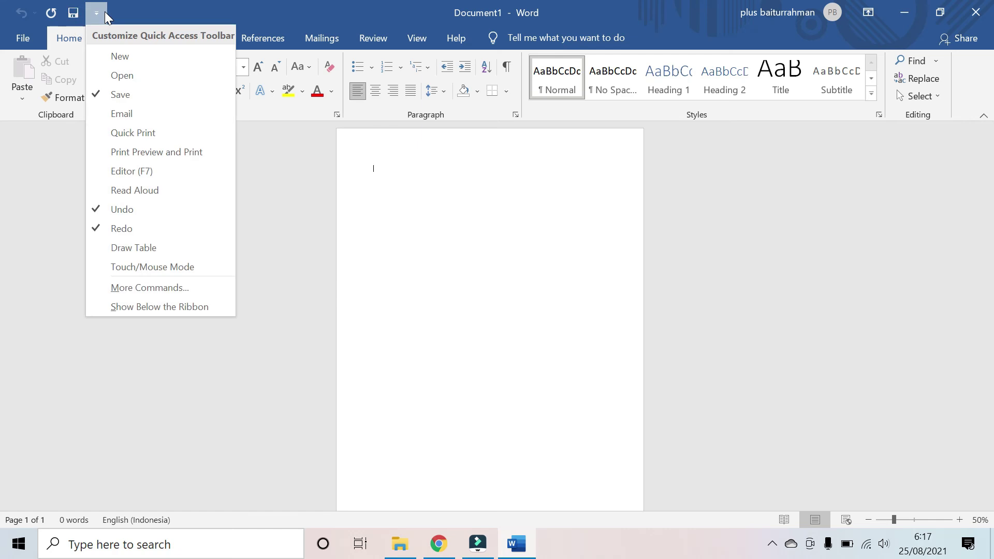